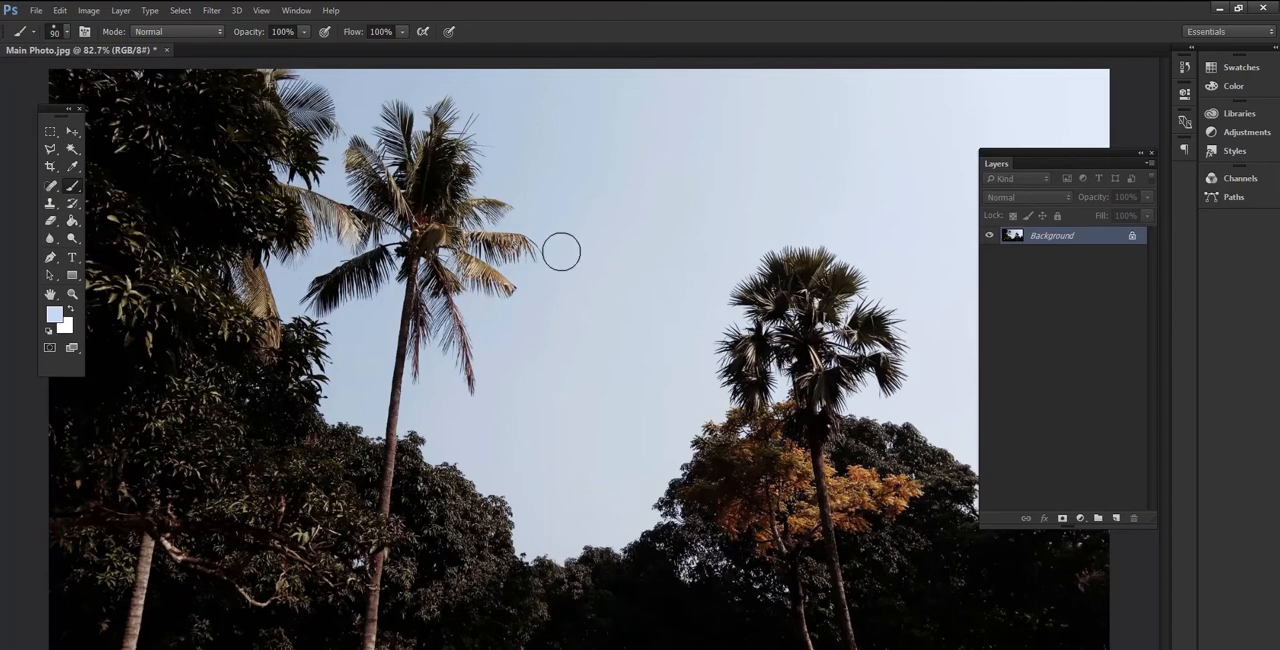
- Reposition the floating Layers panel over the canvas and duplicate the Background layer
{"action": "left_click", "coordinate": [1141, 154]}
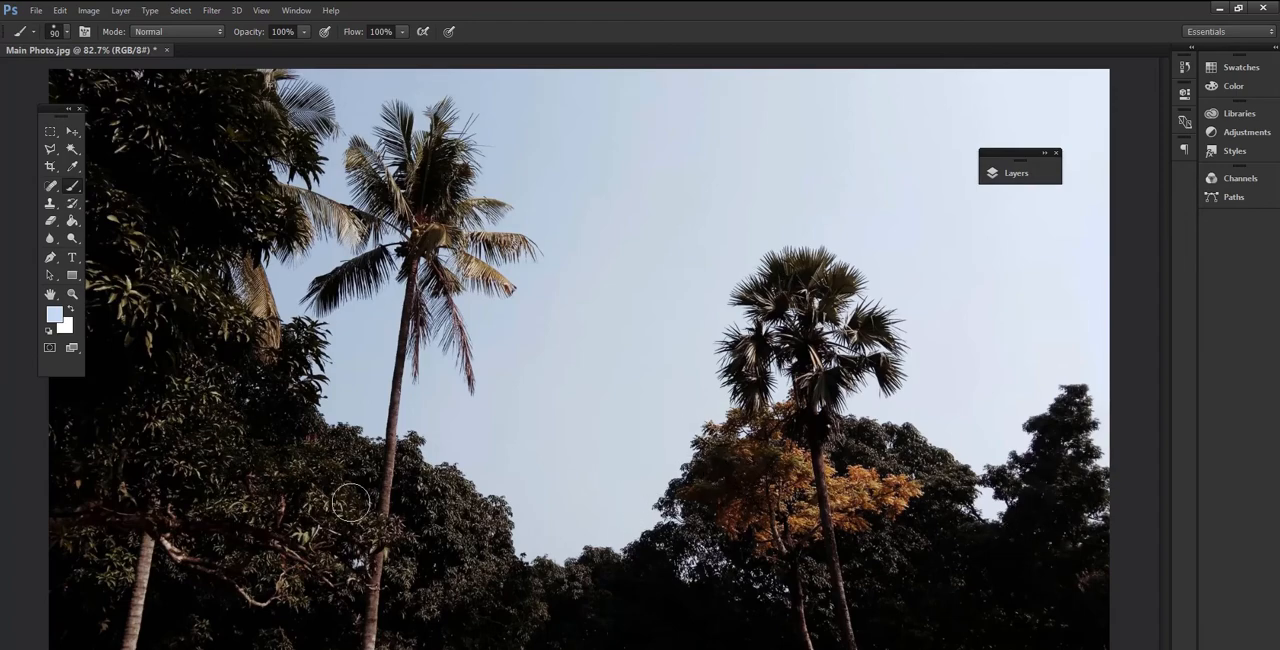
{"action": "left_click", "coordinate": [1043, 157]}
{"action": "left_click_drag", "start_coordinate": [1029, 157], "coordinate": [971, 120]}
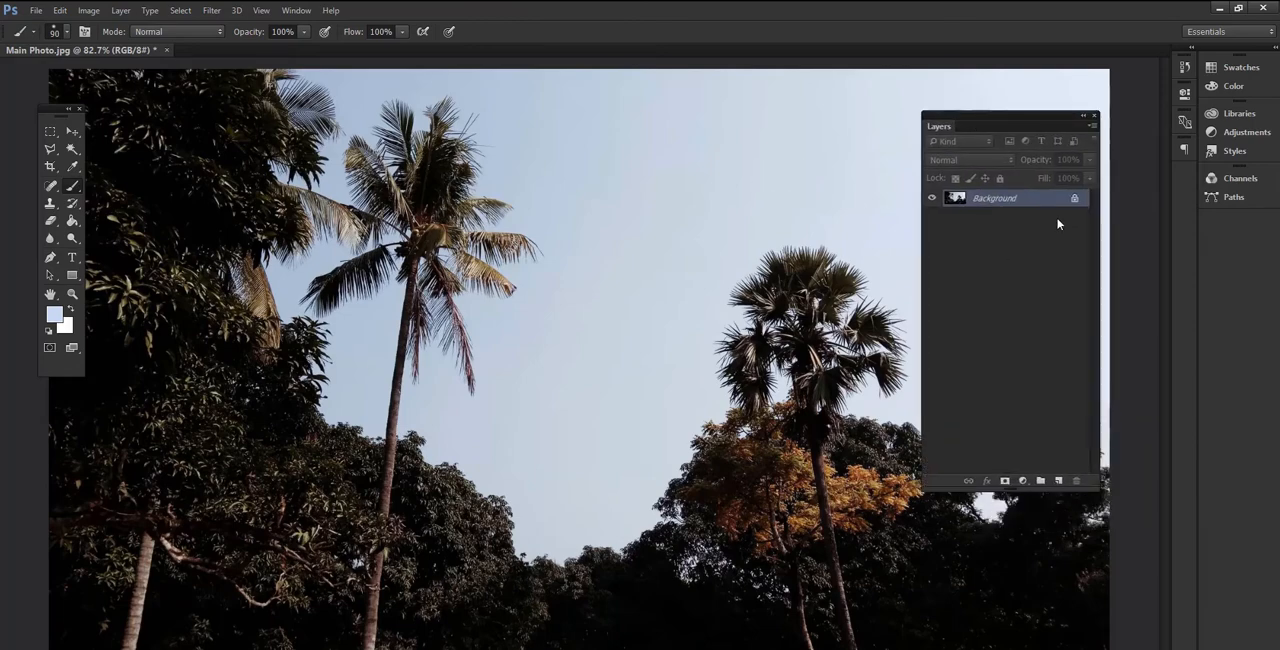
{"action": "left_click_drag", "start_coordinate": [1040, 202], "coordinate": [1060, 482]}
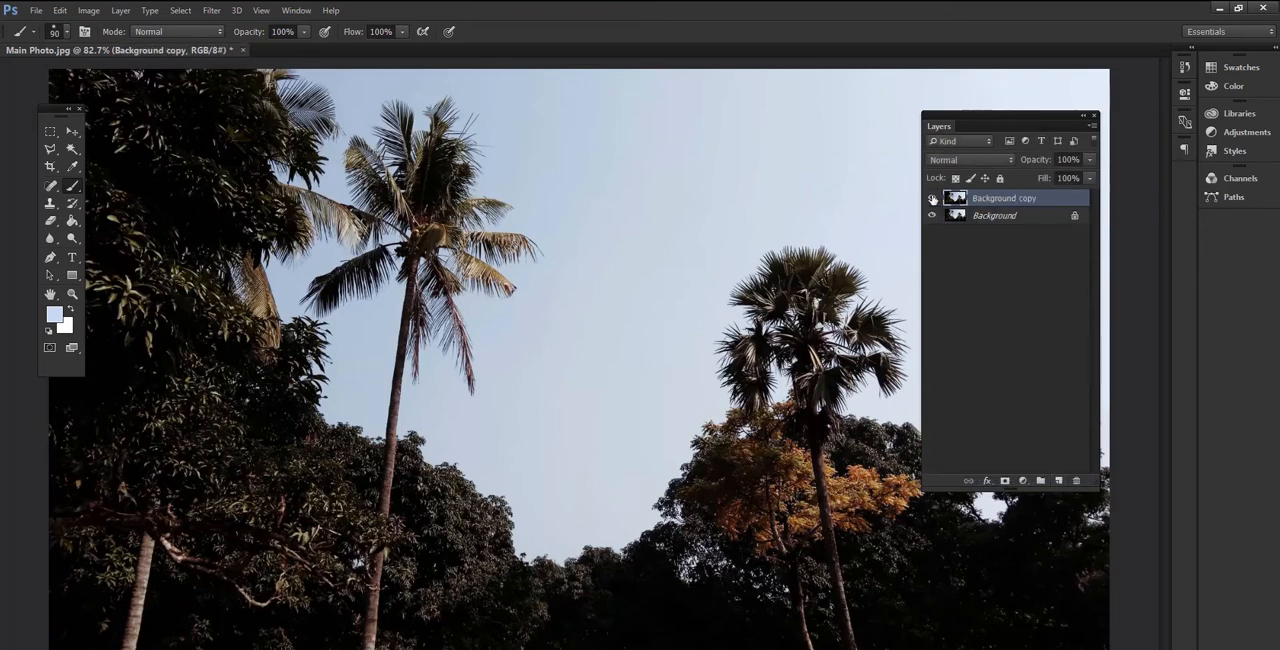
- Apply Shadows/Highlights to the Background copy layer with shadows amount 94%, tone 73%, color +81 and midtone +40
{"action": "left_click", "coordinate": [89, 11]}
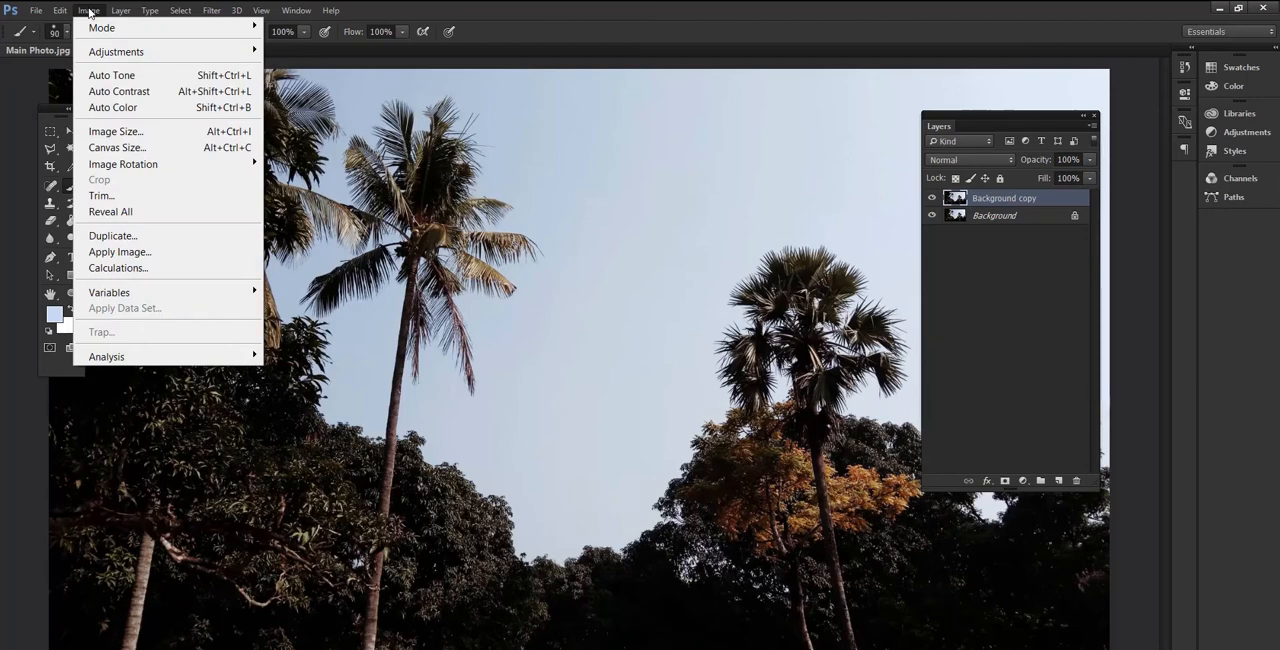
{"action": "mouse_move", "coordinate": [96, 55]}
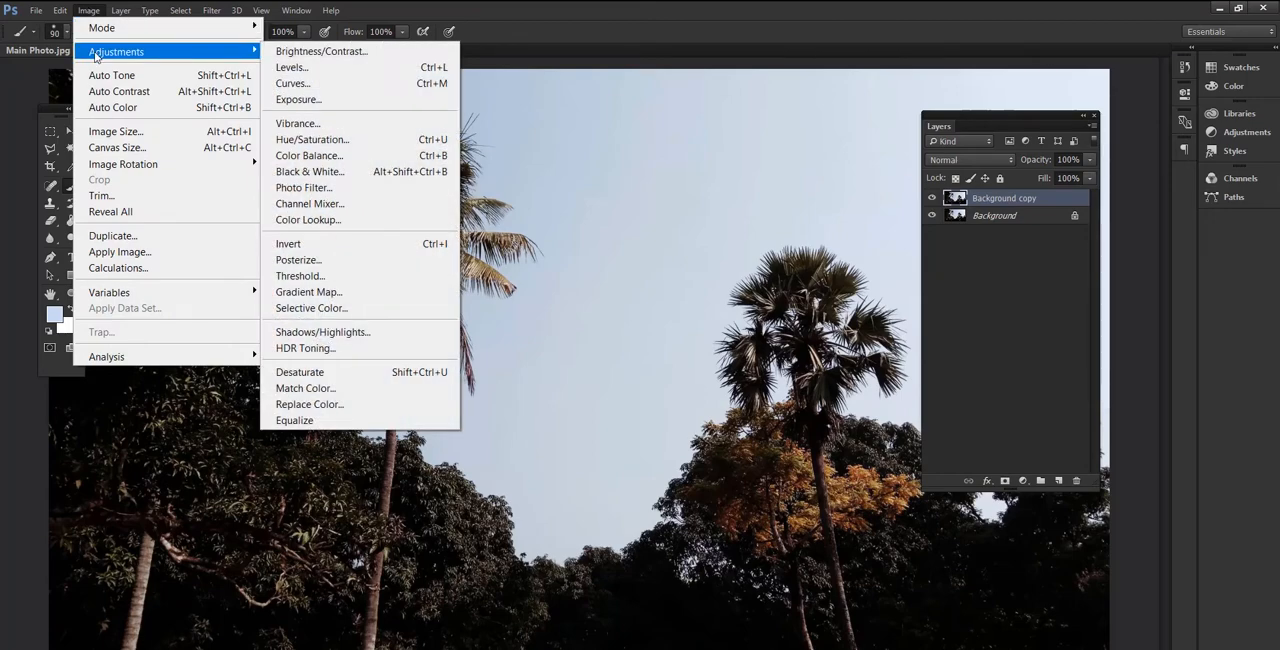
{"action": "left_click", "coordinate": [400, 332]}
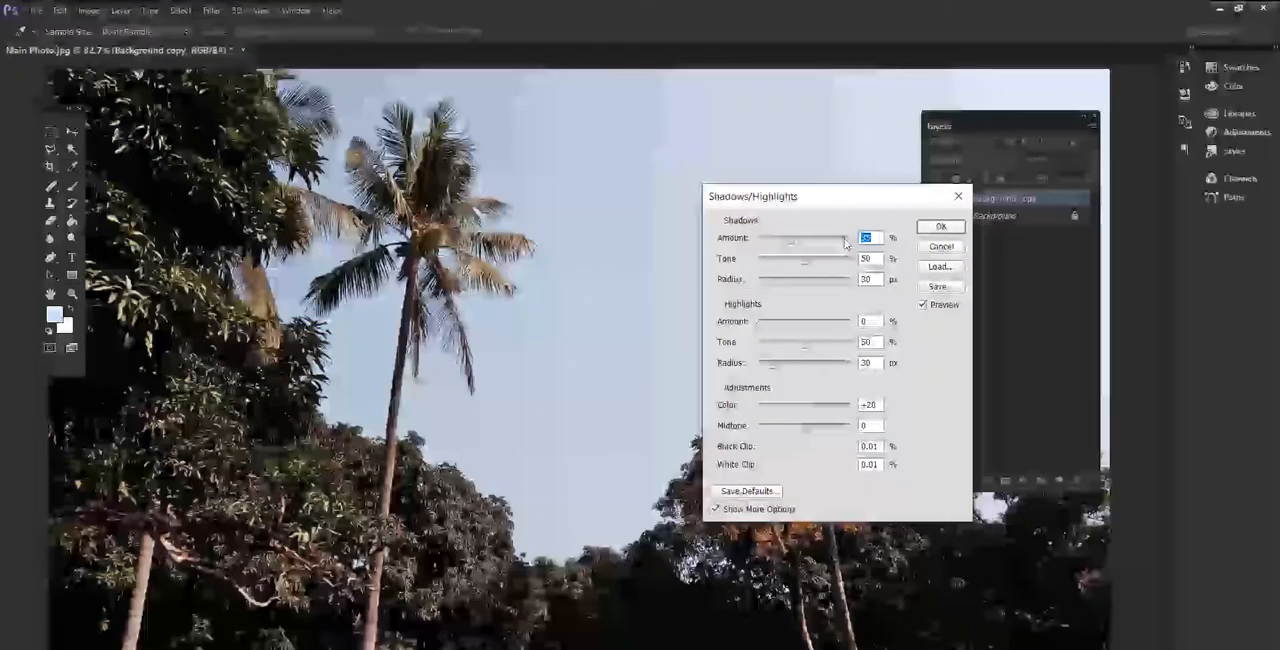
{"action": "left_click_drag", "start_coordinate": [792, 240], "coordinate": [826, 268]}
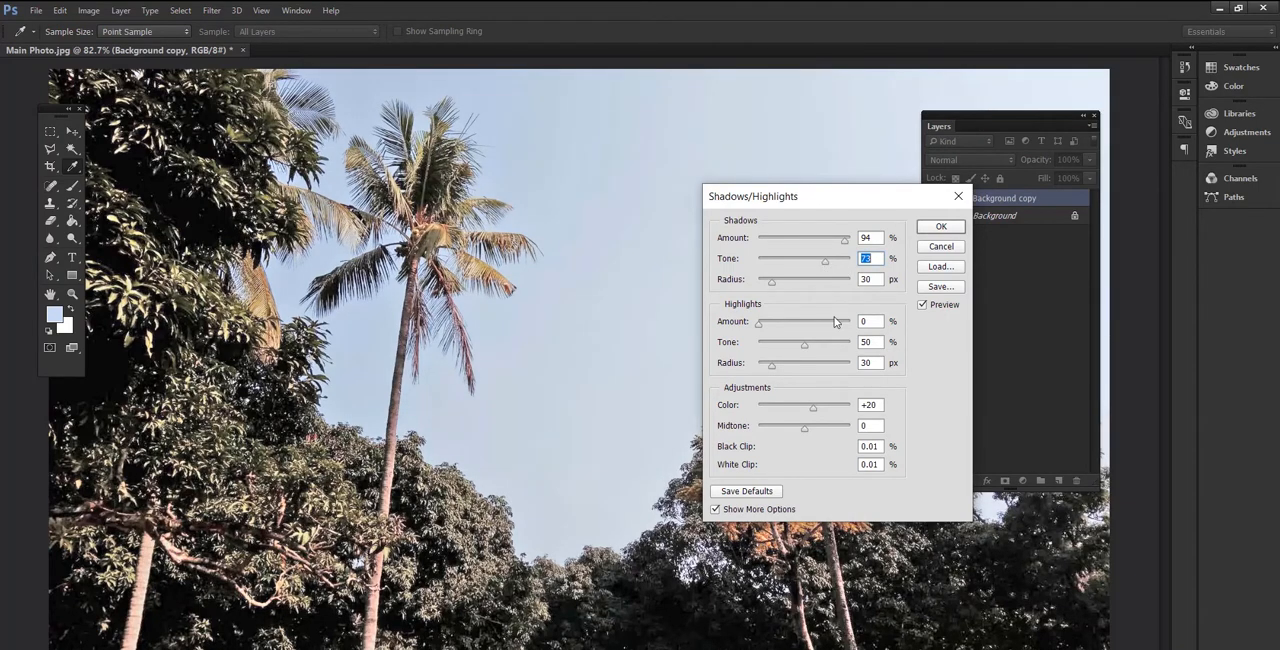
{"action": "left_click_drag", "start_coordinate": [812, 408], "coordinate": [824, 432]}
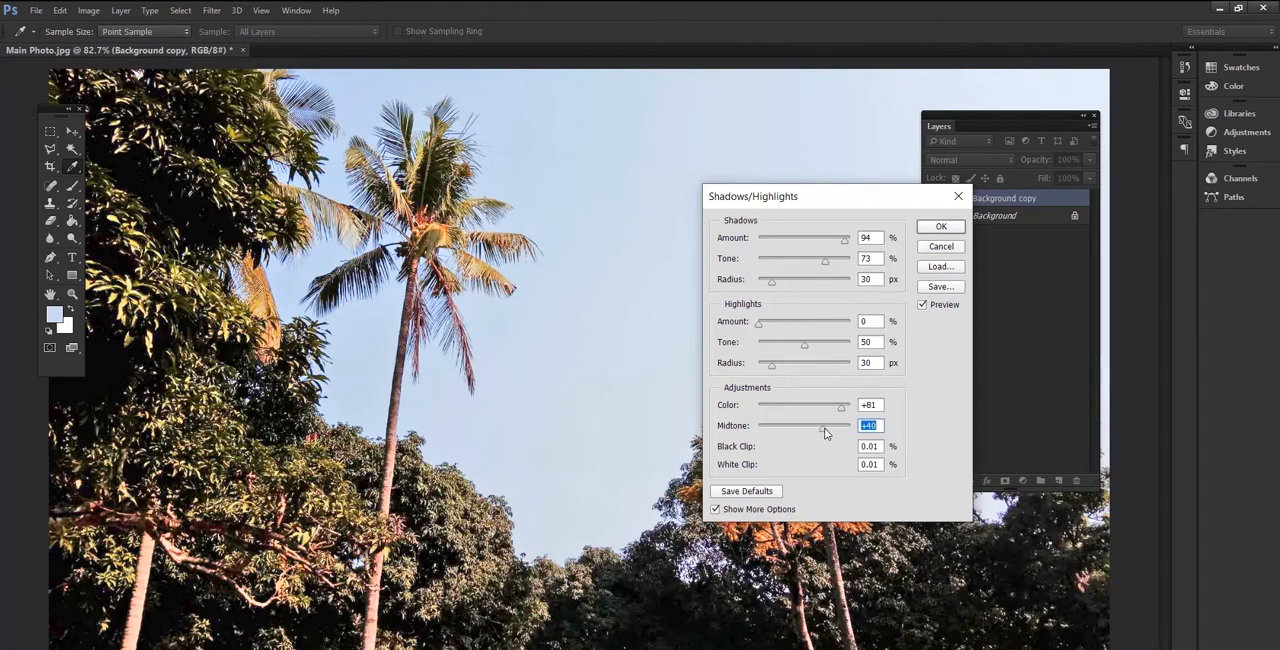
{"action": "left_click", "coordinate": [922, 231]}
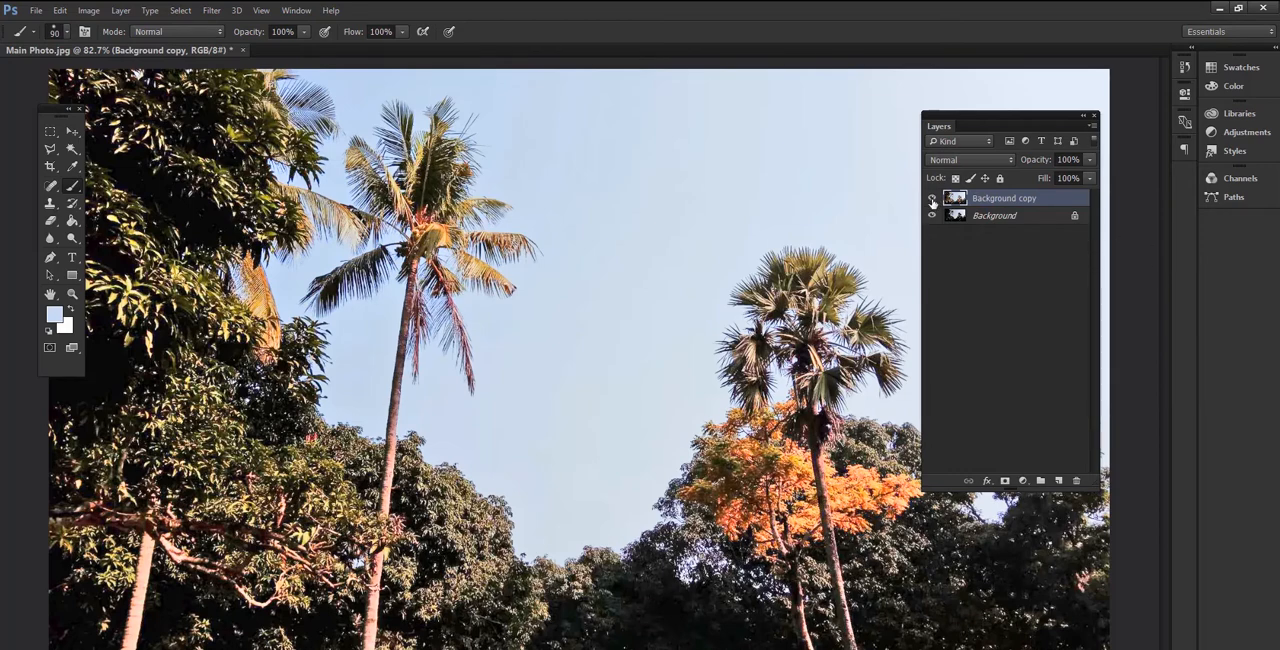
- Compare the brightened photo with the original by toggling the visibility of the Background copy layer
{"action": "left_click", "coordinate": [933, 199]}
{"action": "left_click", "coordinate": [933, 199]}
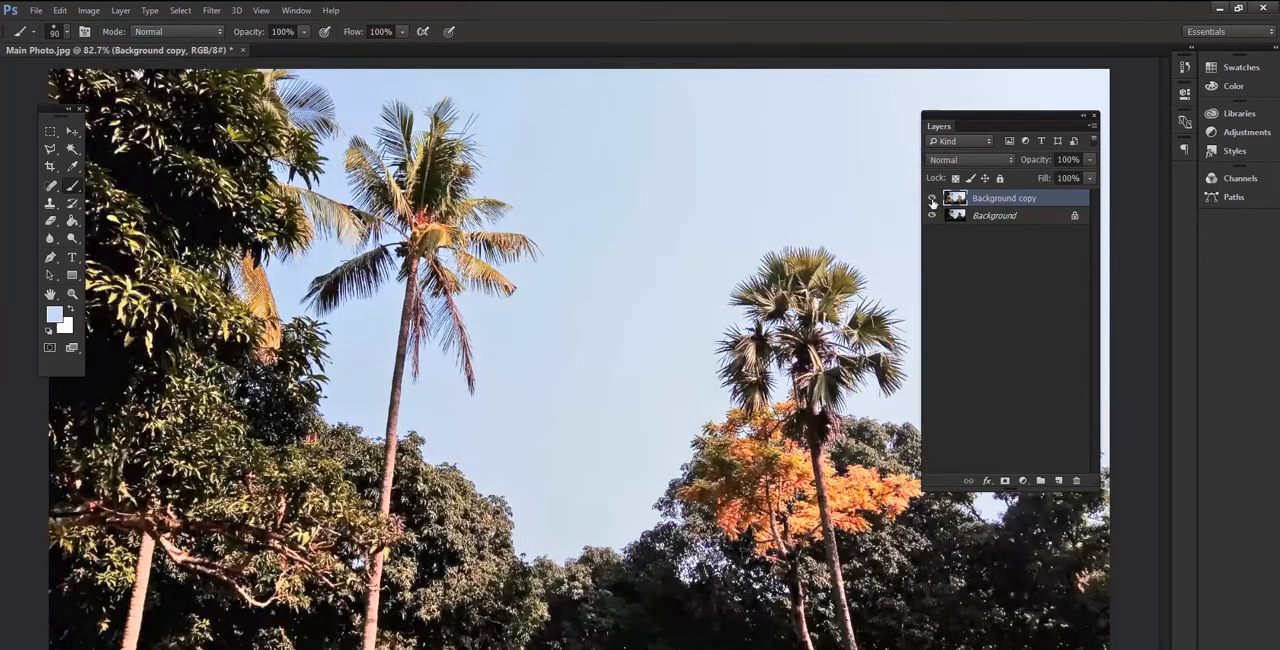
{"action": "left_click", "coordinate": [933, 200]}
{"action": "left_click", "coordinate": [933, 200]}
{"action": "key", "text": "ctrl+minus"}
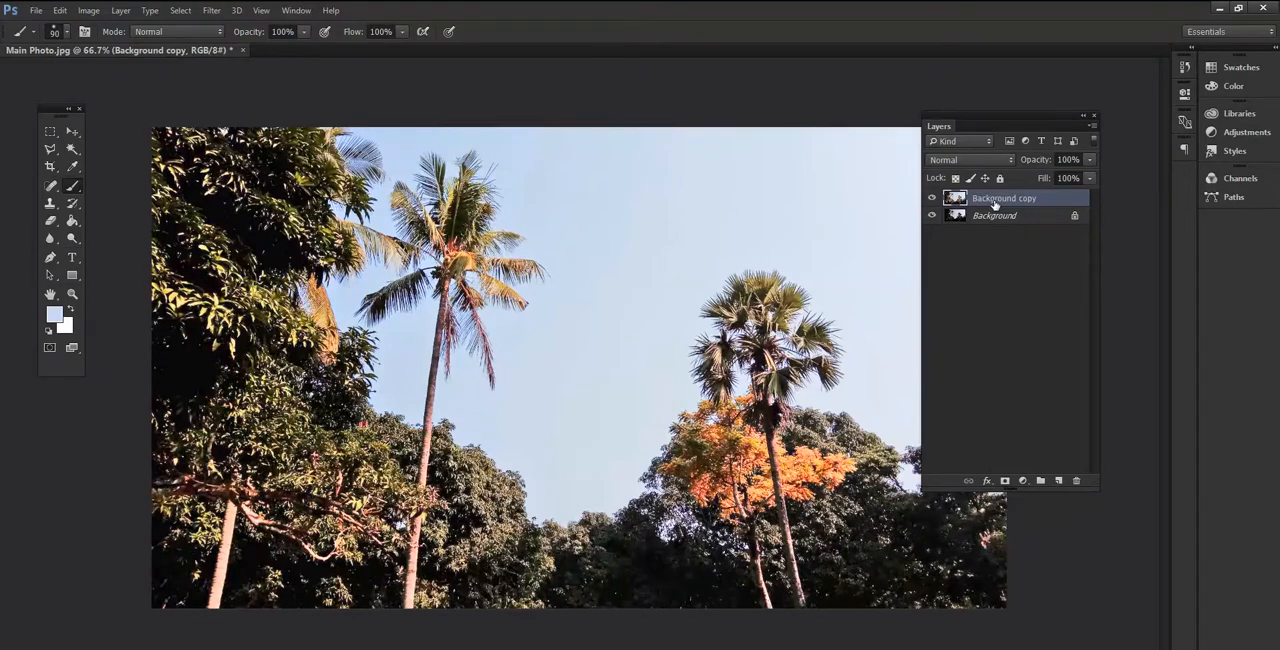
{"action": "left_click", "coordinate": [932, 199]}
{"action": "left_click", "coordinate": [932, 200]}
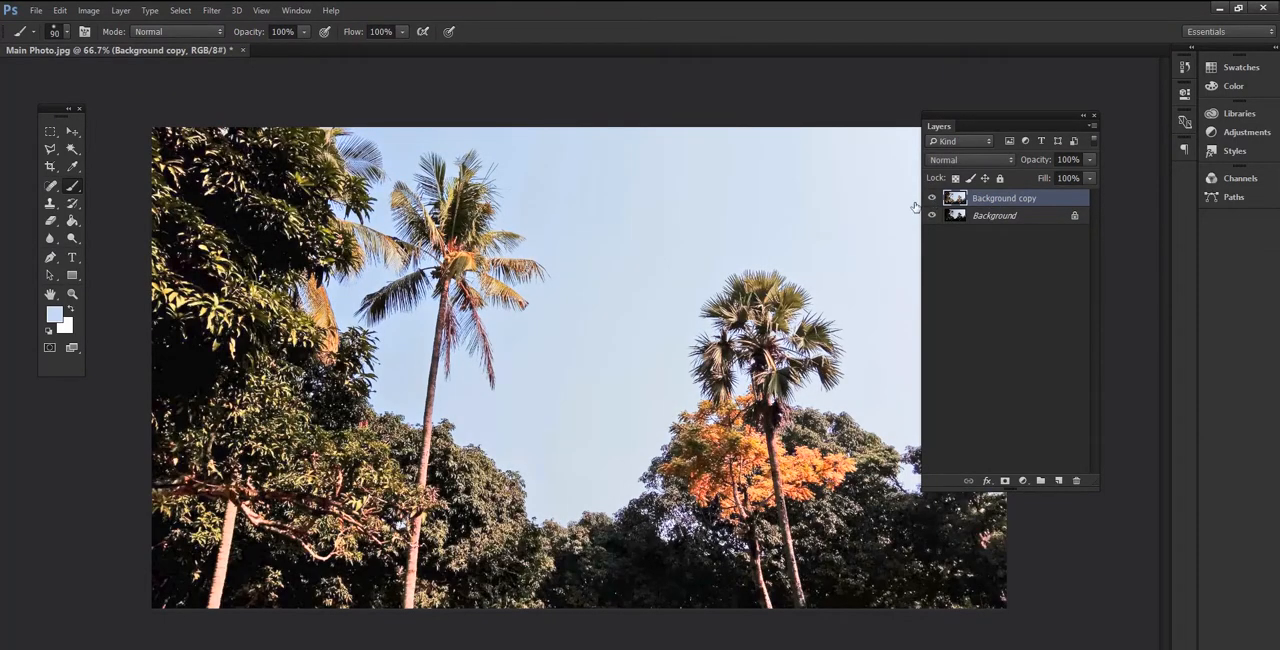
- Apply a Vibrance adjustment to the Background copy layer with vibrance +31 and a slight saturation increase
{"action": "left_click", "coordinate": [89, 11]}
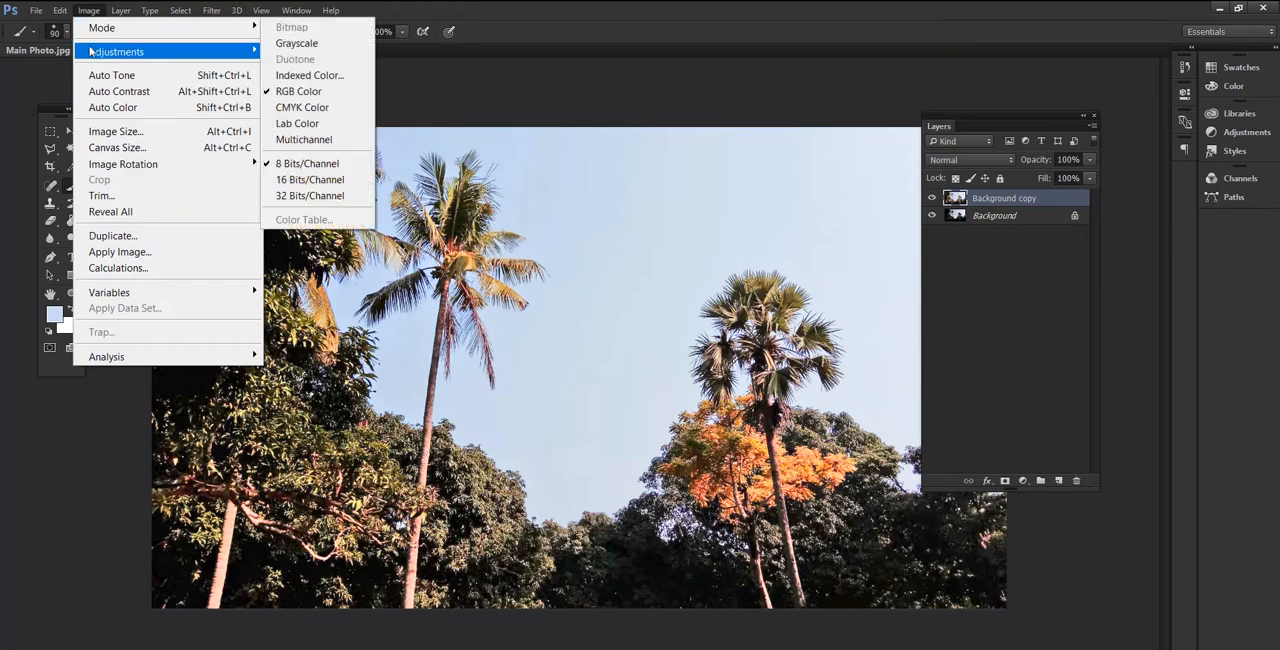
{"action": "mouse_move", "coordinate": [92, 50]}
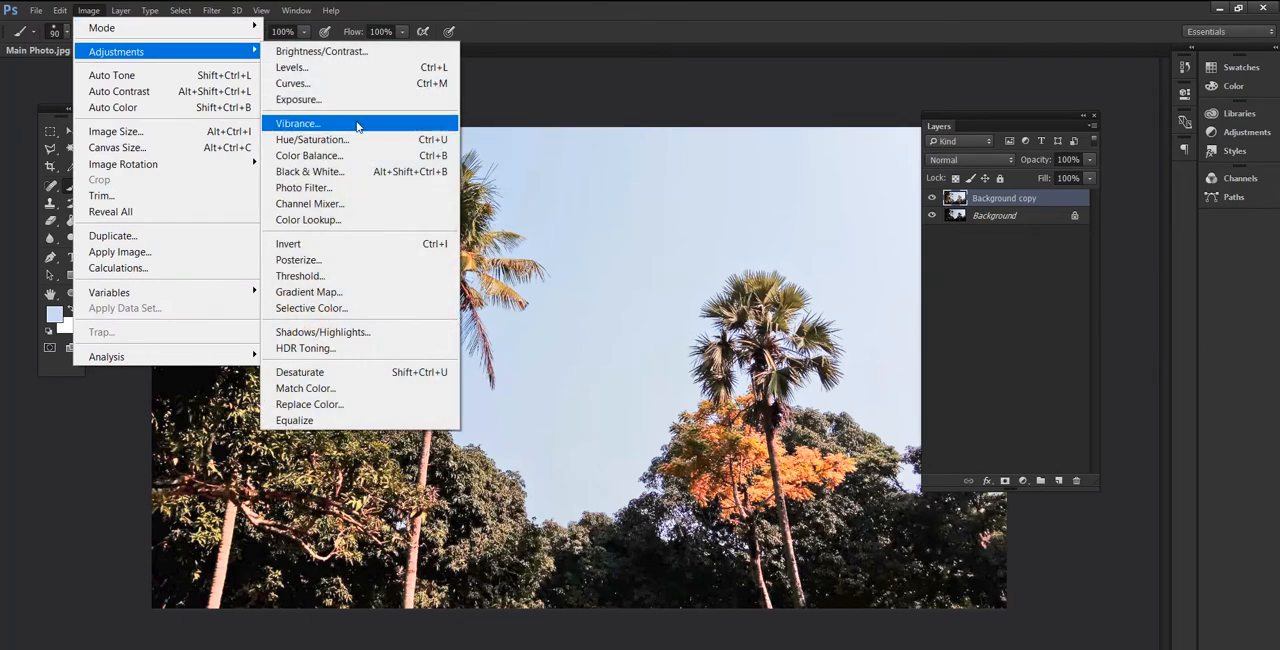
{"action": "left_click", "coordinate": [357, 124]}
{"action": "left_click_drag", "start_coordinate": [610, 251], "coordinate": [618, 289]}
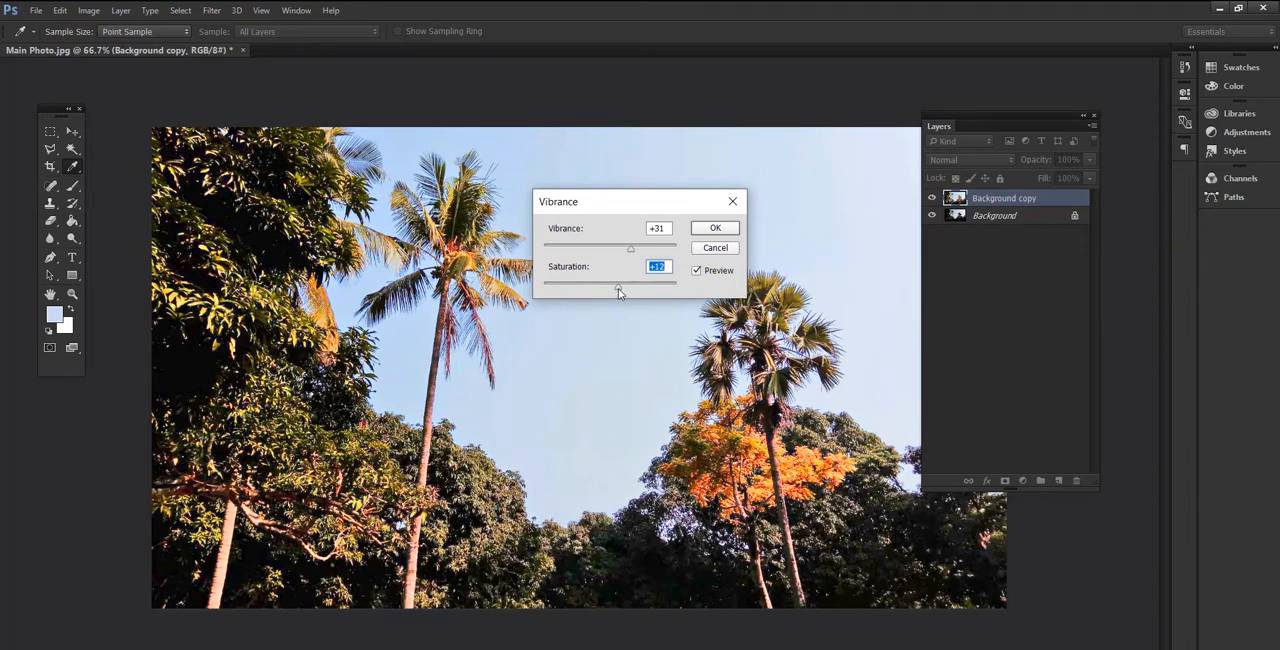
{"action": "mouse_move", "coordinate": [618, 288]}
{"action": "left_mouse_down"}
{"action": "mouse_move", "coordinate": [543, 291]}
{"action": "mouse_move", "coordinate": [621, 286]}
{"action": "left_mouse_up"}
{"action": "left_click", "coordinate": [727, 229]}
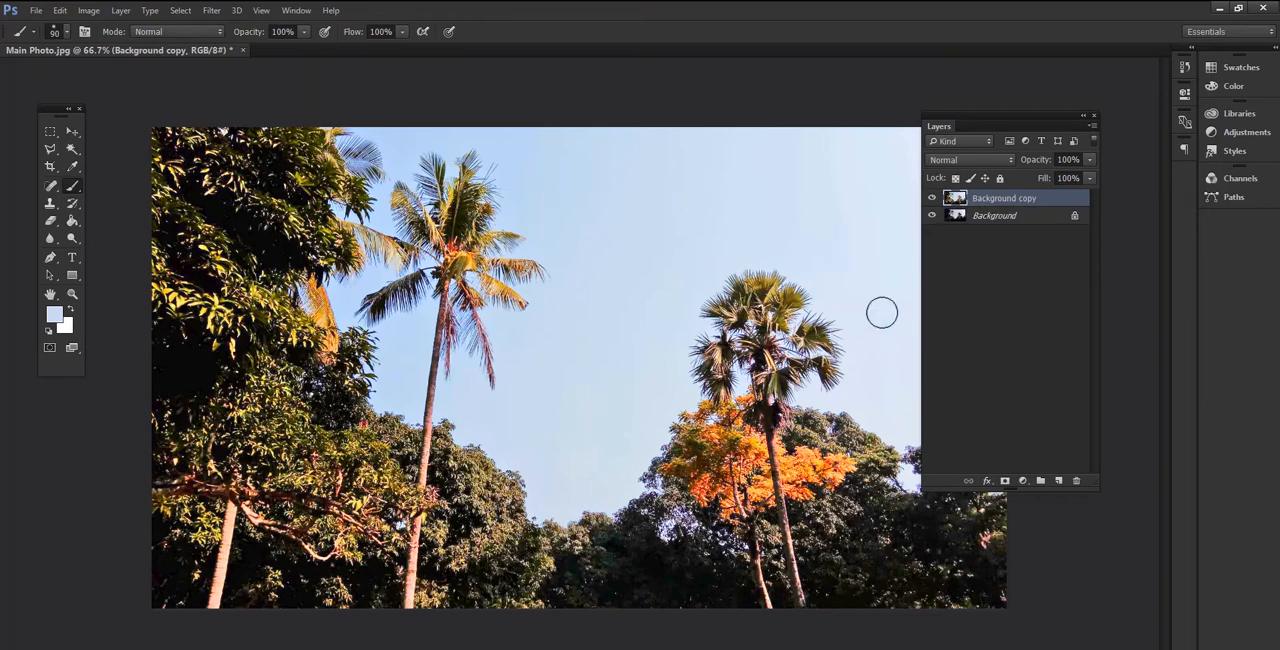
- Select the sky with Color Range using Sampled Colors and slightly reduced fuzziness
{"action": "left_click", "coordinate": [99, 14]}
{"action": "left_click", "coordinate": [92, 11]}
{"action": "left_click", "coordinate": [178, 11]}
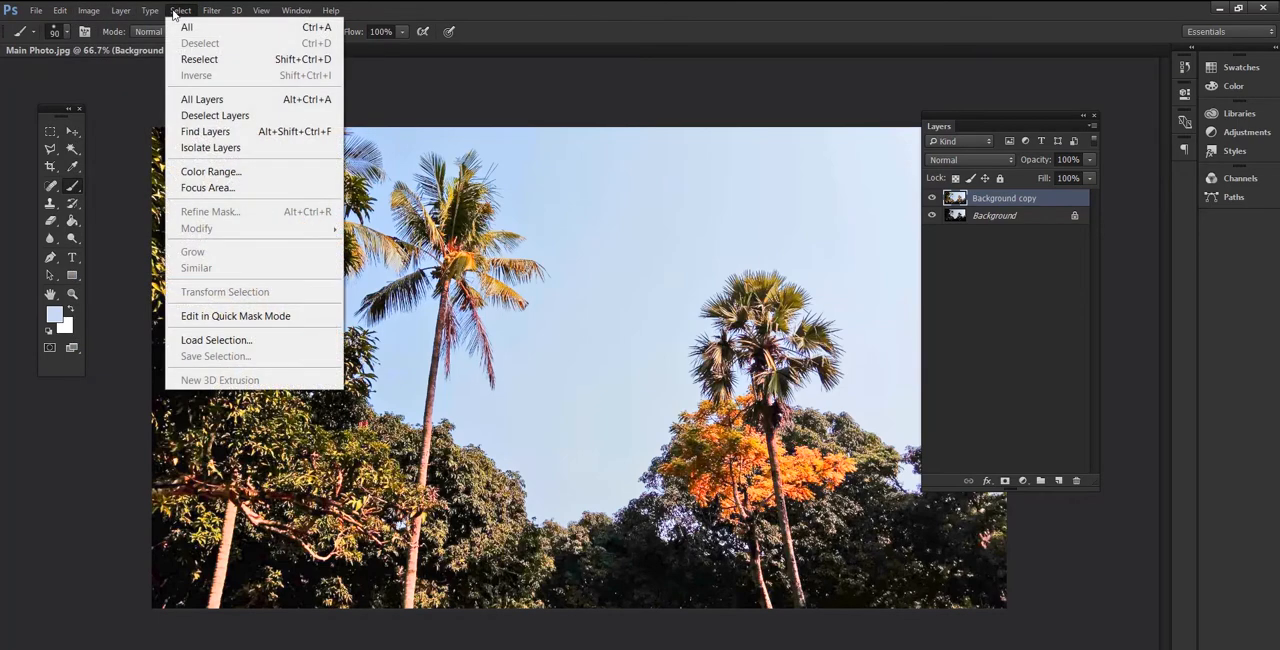
{"action": "left_click", "coordinate": [203, 178]}
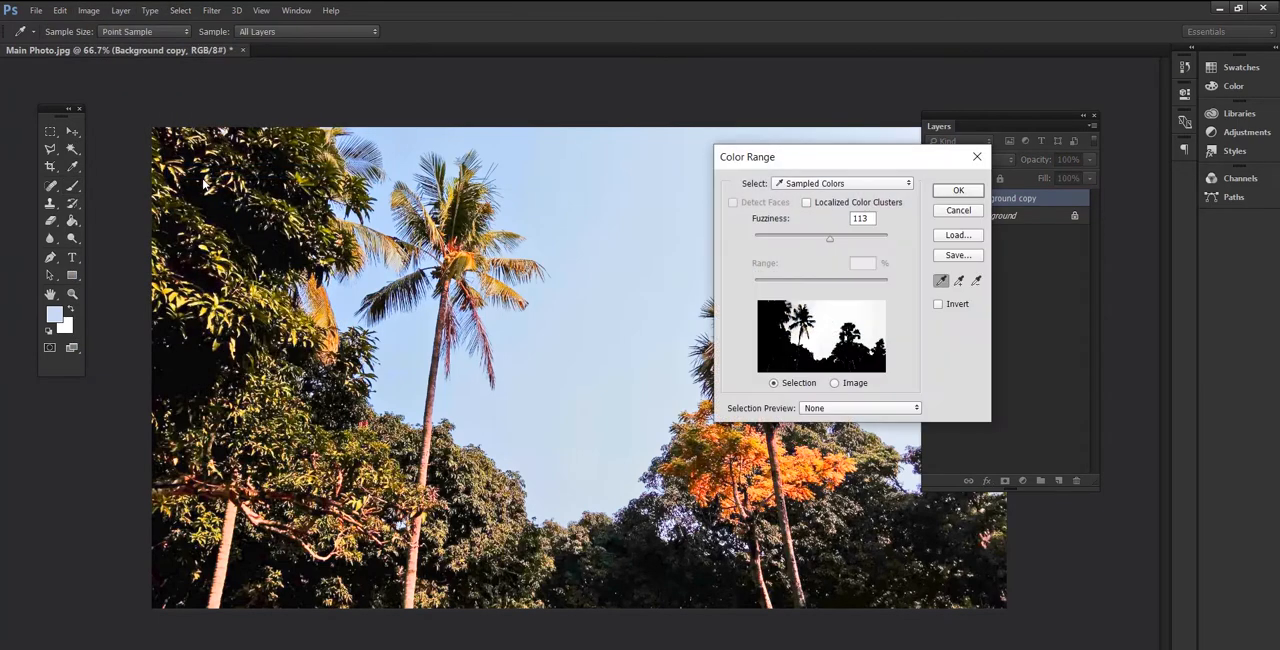
{"action": "left_click", "coordinate": [942, 283]}
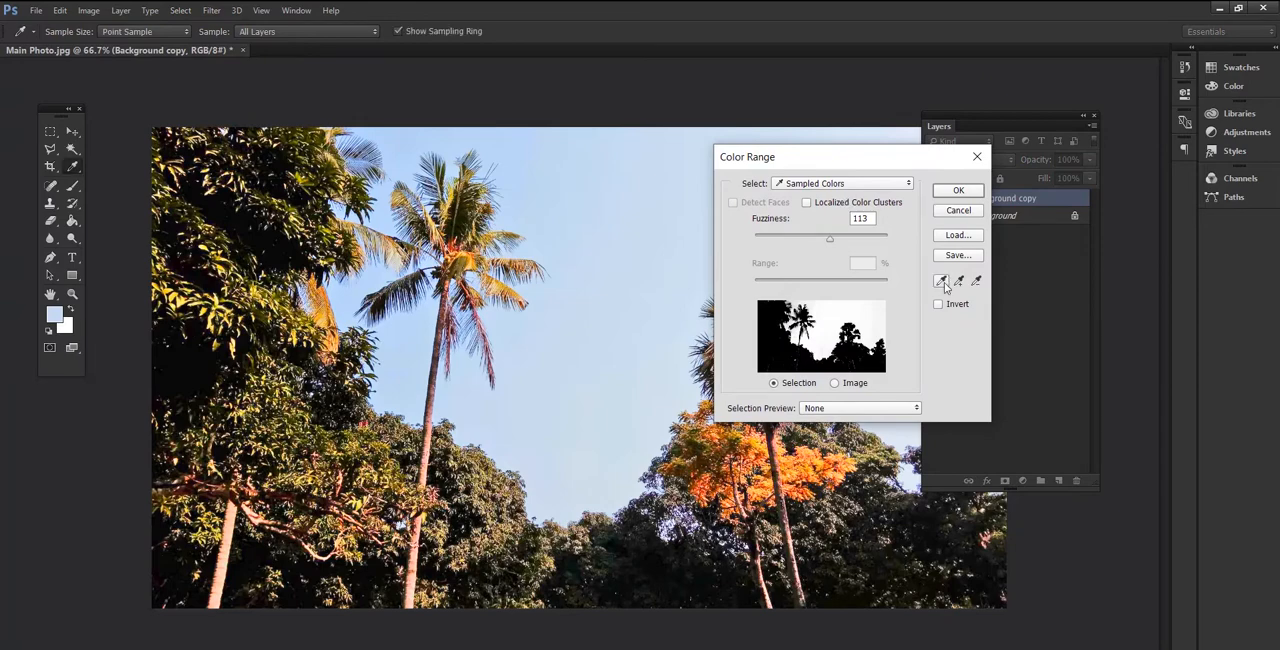
{"action": "left_click", "coordinate": [942, 282]}
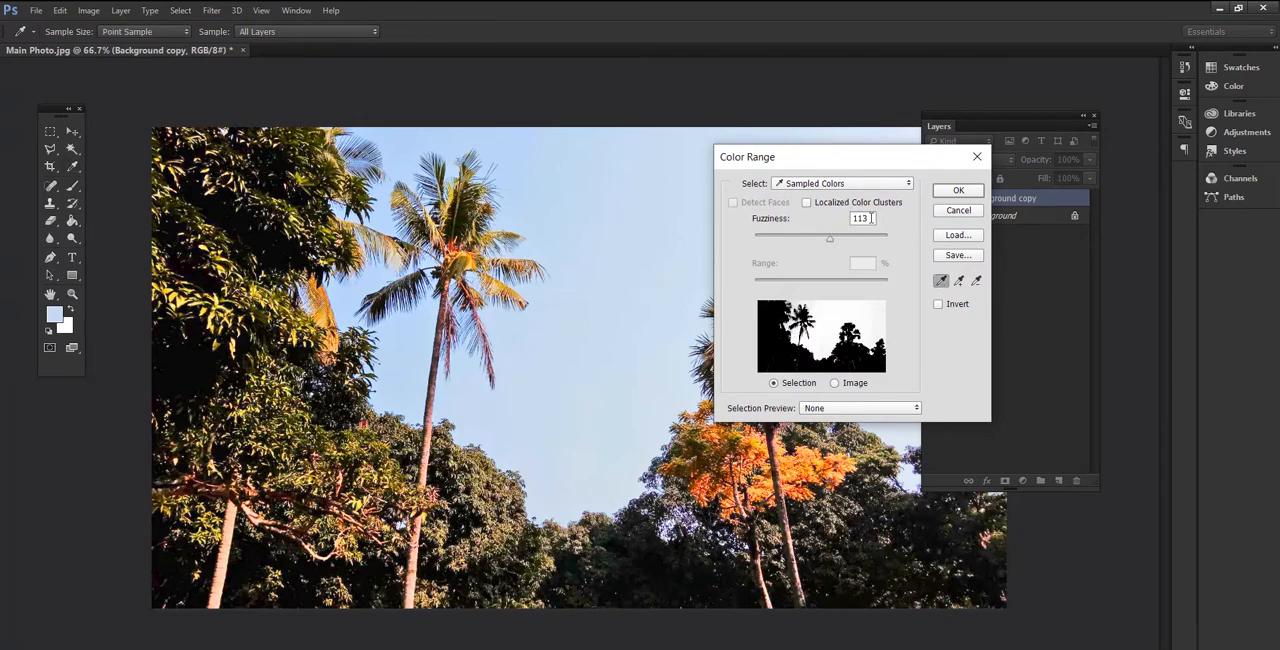
{"action": "mouse_move", "coordinate": [830, 243]}
{"action": "left_mouse_down"}
{"action": "mouse_move", "coordinate": [803, 243]}
{"action": "mouse_move", "coordinate": [828, 243]}
{"action": "left_mouse_up"}
{"action": "left_click", "coordinate": [958, 190]}
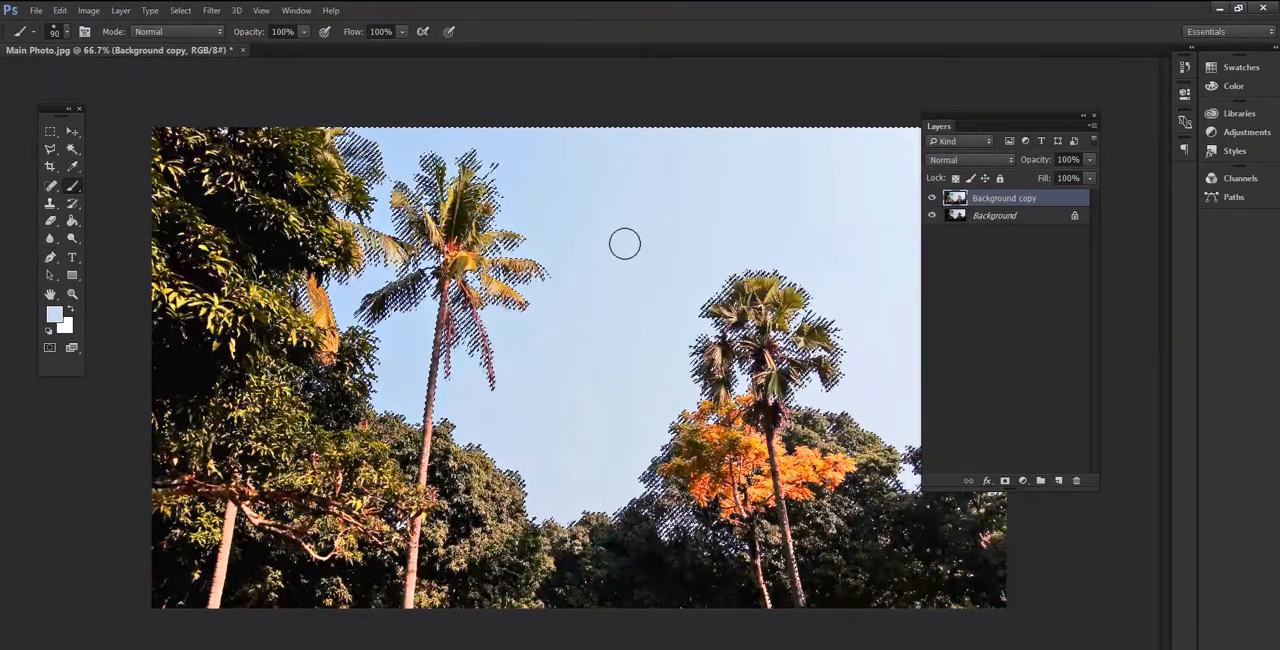
- Open beautiful-white-cloud.jpg and copy the entire image
{"action": "left_click", "coordinate": [34, 11]}
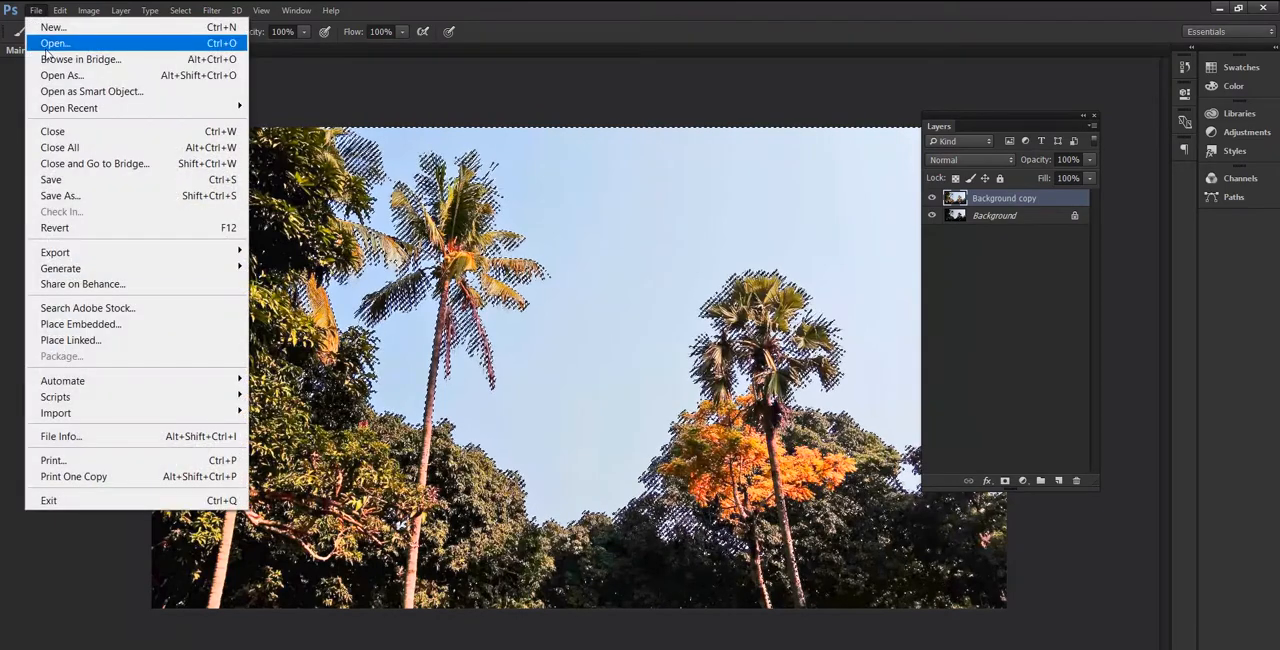
{"action": "left_click", "coordinate": [55, 43]}
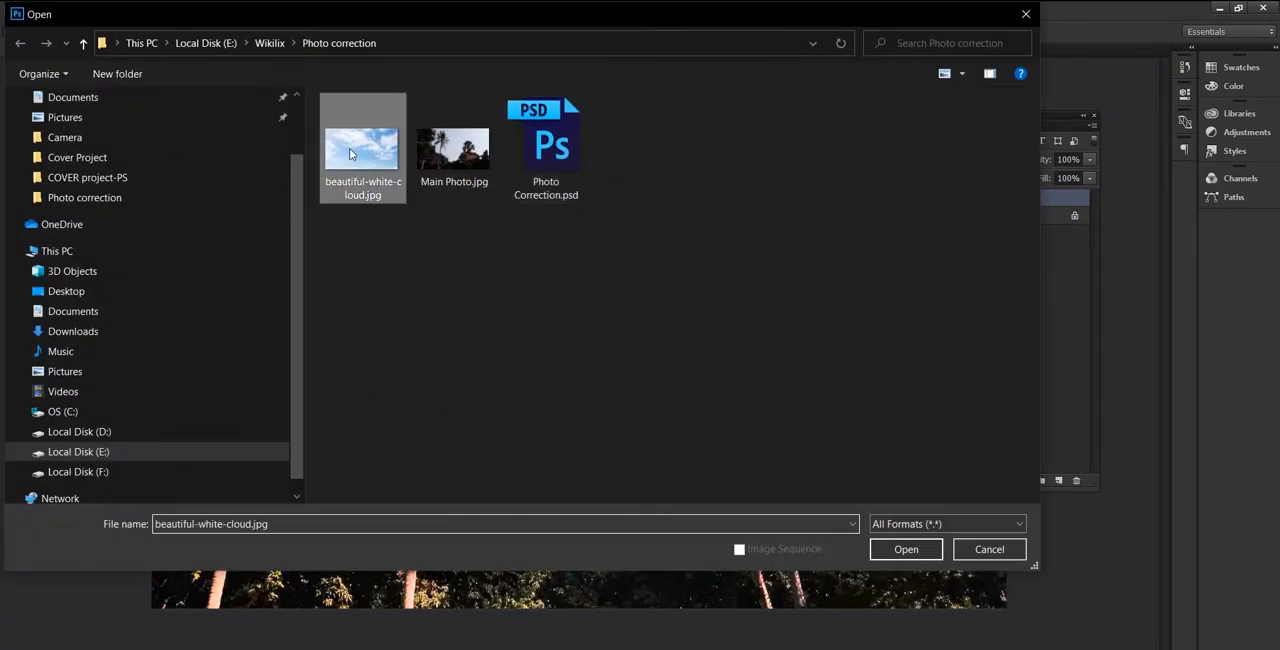
{"action": "left_click", "coordinate": [355, 150]}
{"action": "left_click", "coordinate": [911, 548]}
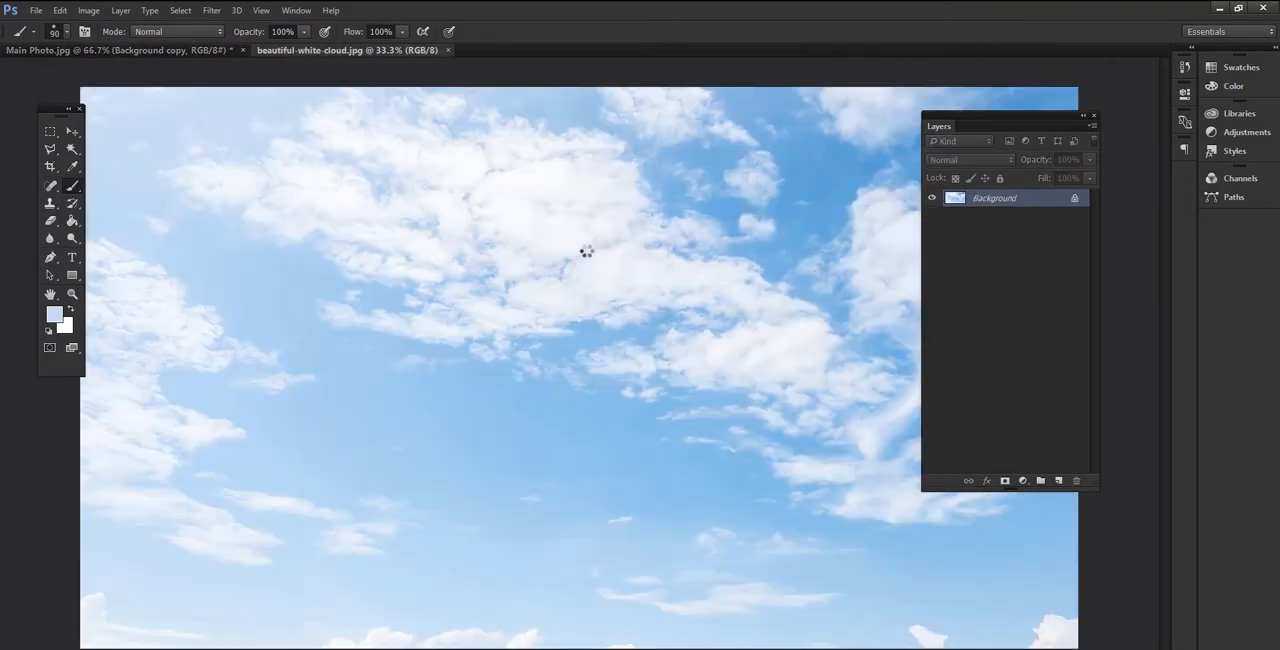
{"action": "left_click", "coordinate": [180, 10]}
{"action": "left_click", "coordinate": [178, 27]}
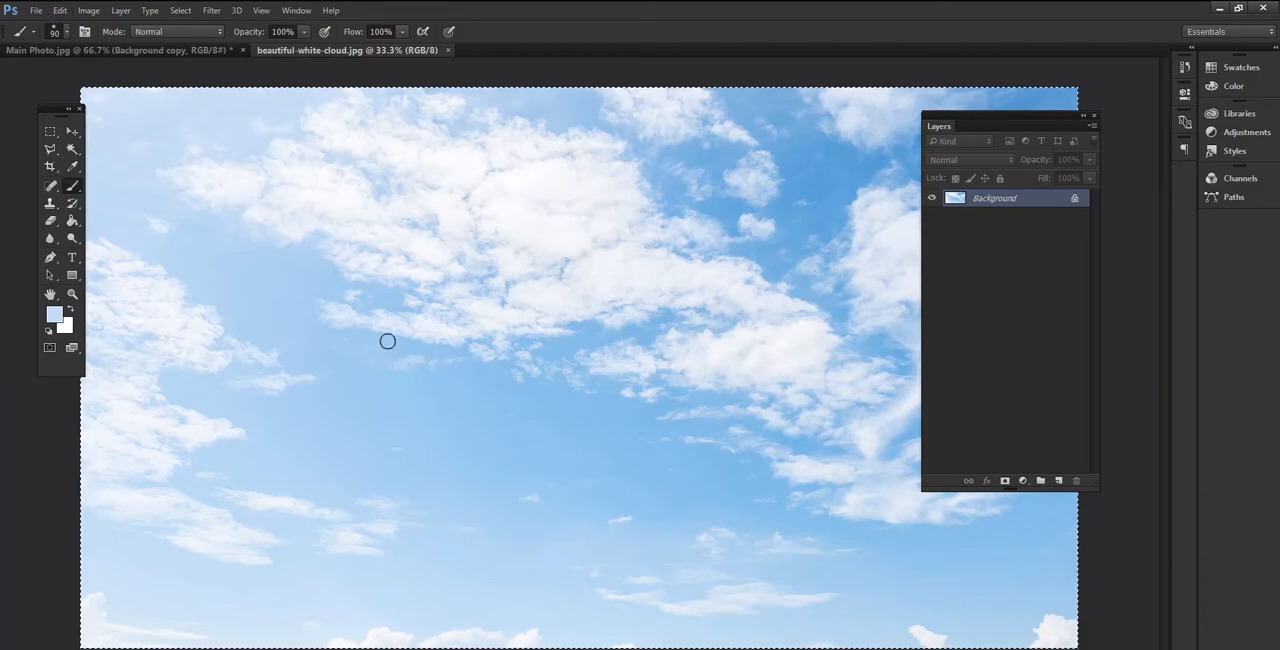
- Return to Main Photo.jpg and paste the copied clouds into the sky selection with Paste Into
{"action": "left_click", "coordinate": [173, 49]}
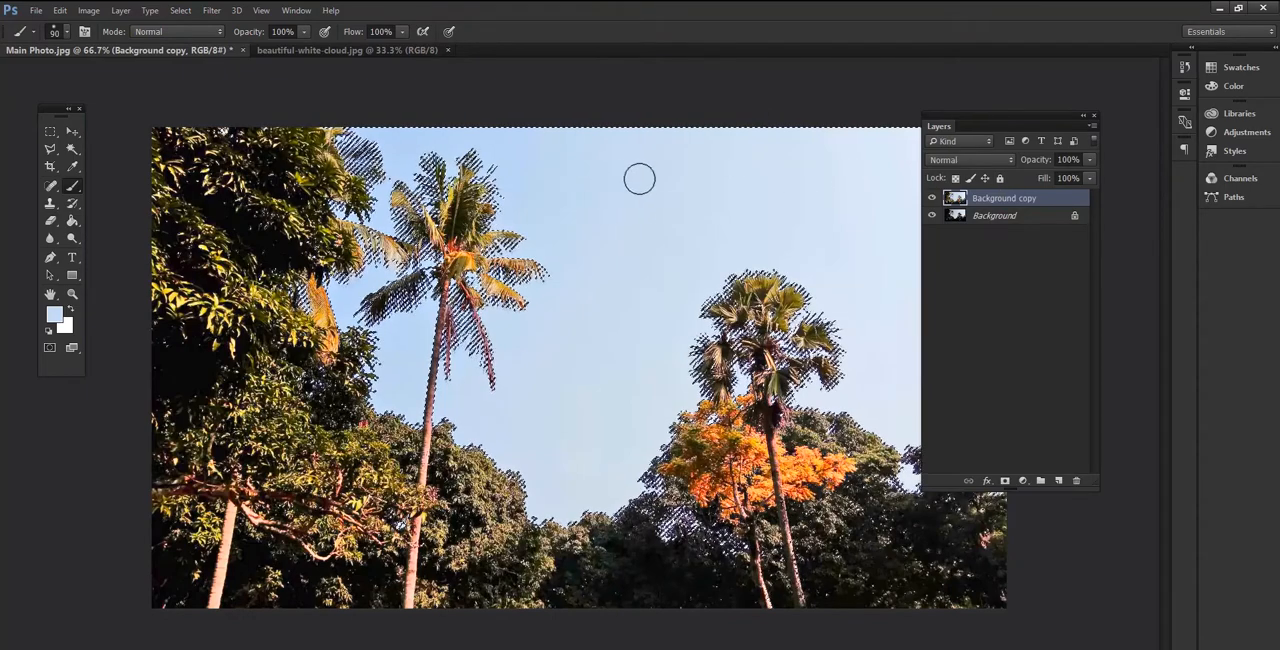
{"action": "left_click", "coordinate": [88, 11]}
{"action": "mouse_move", "coordinate": [64, 10]}
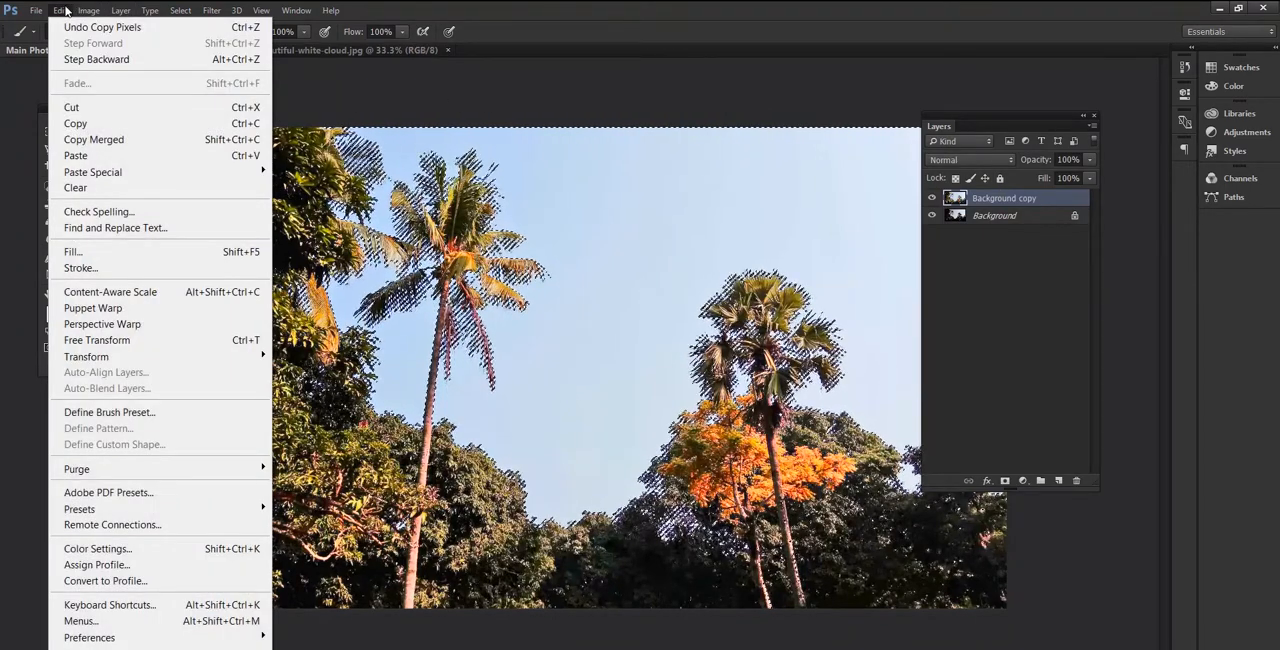
{"action": "mouse_move", "coordinate": [84, 173]}
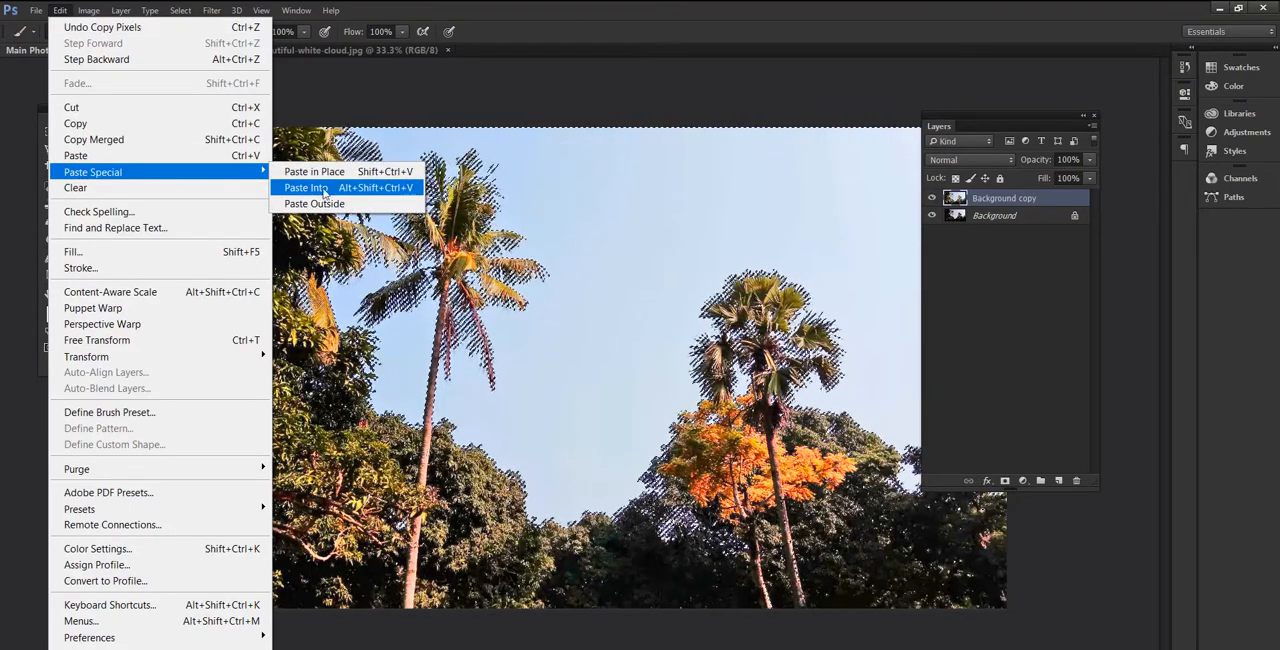
{"action": "left_click", "coordinate": [365, 192]}
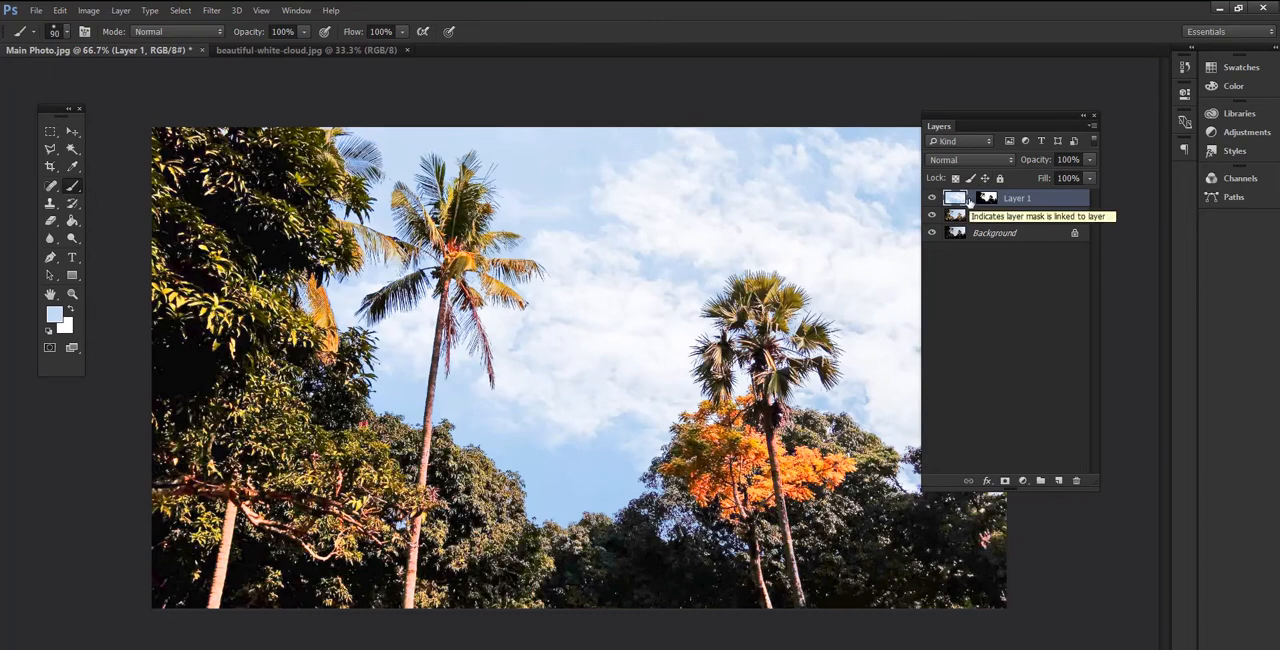
- Try flattening the image into a single layer and undo the flattening
{"action": "left_click", "coordinate": [1092, 128]}
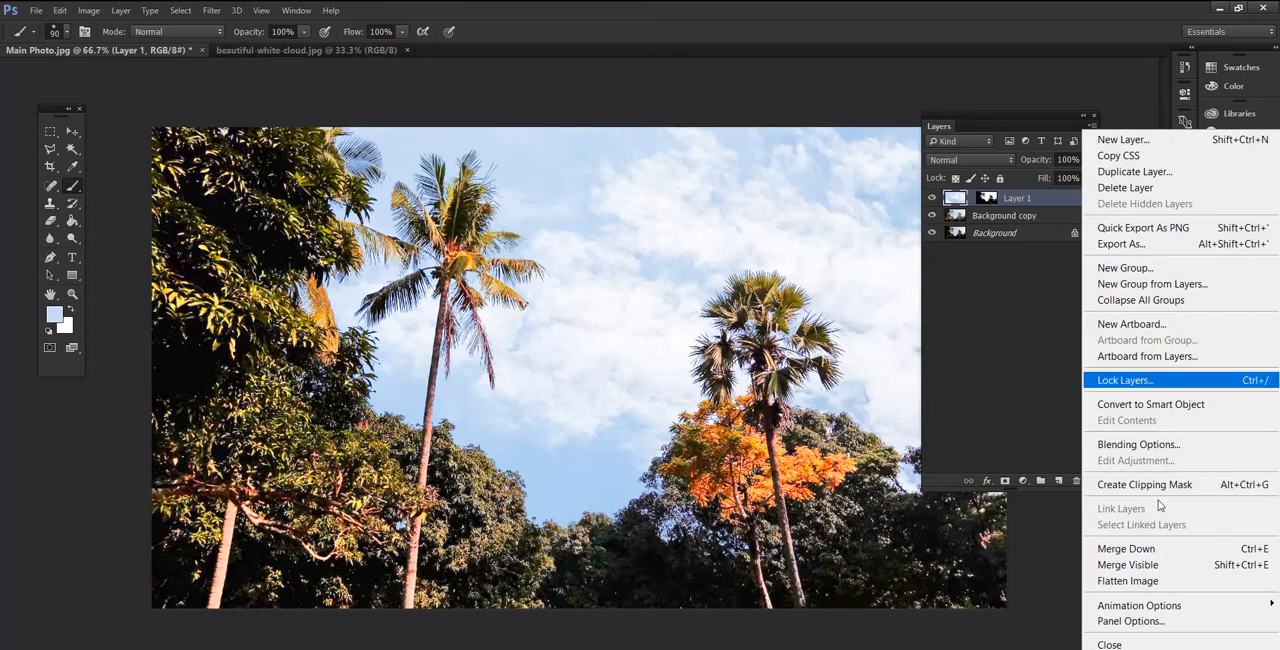
{"action": "left_click", "coordinate": [1135, 578]}
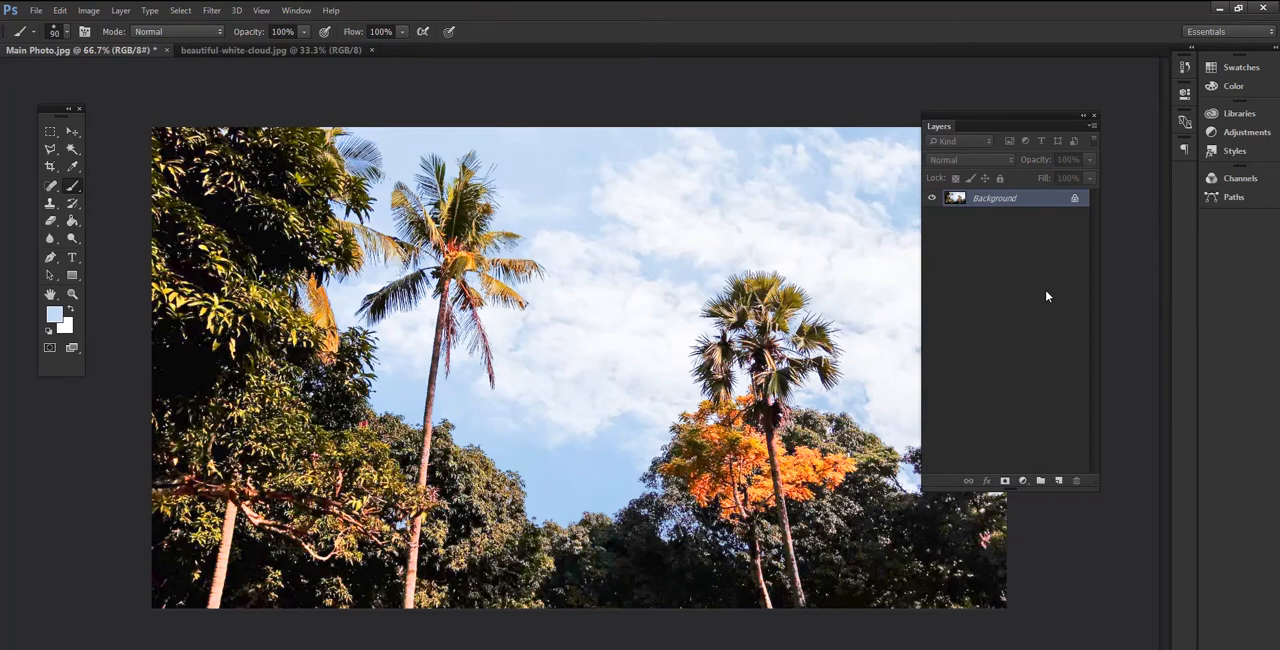
{"action": "key", "text": "ctrl+z"}
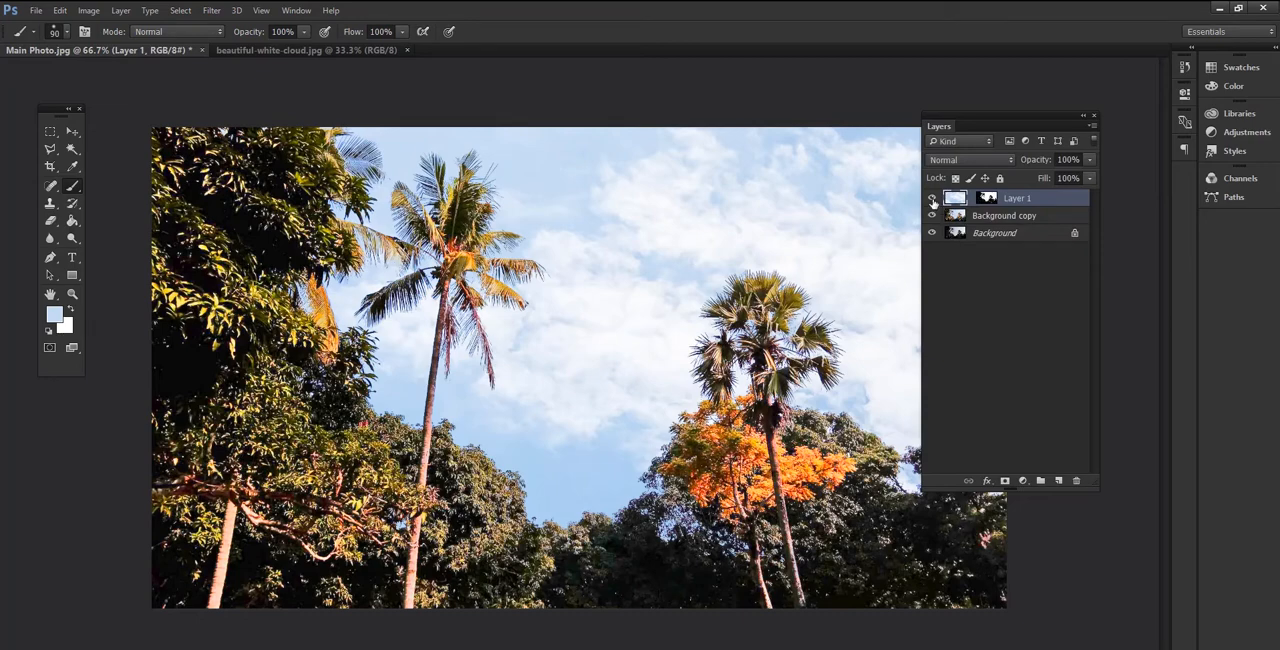
- Compare the edited photo with the original by hiding and restoring the cloud layer and the Background copy layer
{"action": "left_click", "coordinate": [932, 199]}
{"action": "left_click", "coordinate": [932, 216]}
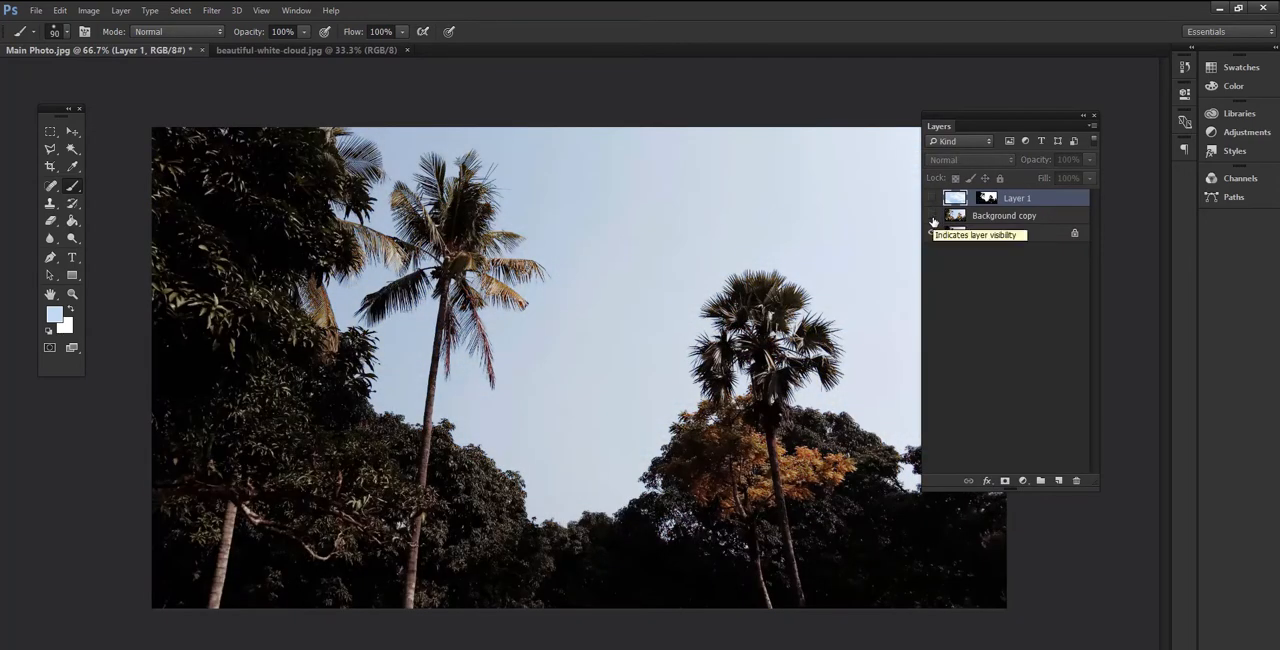
{"action": "left_click", "coordinate": [932, 216]}
{"action": "left_click", "coordinate": [932, 199]}
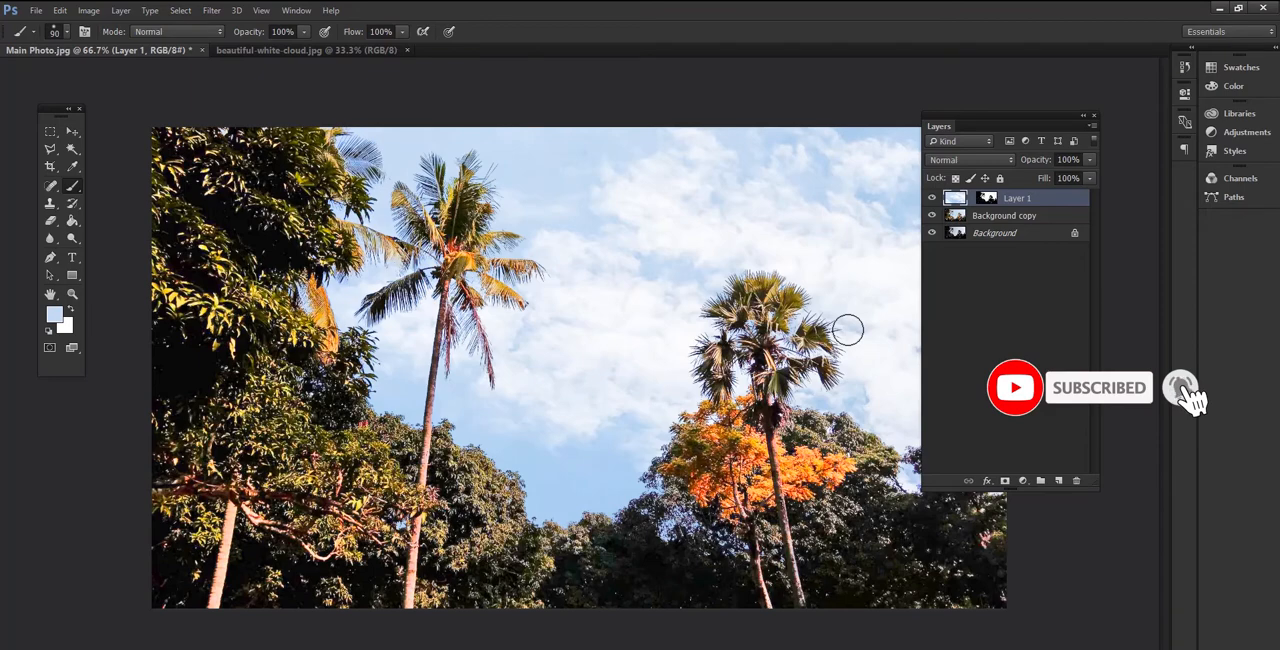
- Flatten all layers of Main Photo.jpg into one and minimize the program window
{"action": "left_click", "coordinate": [1092, 127]}
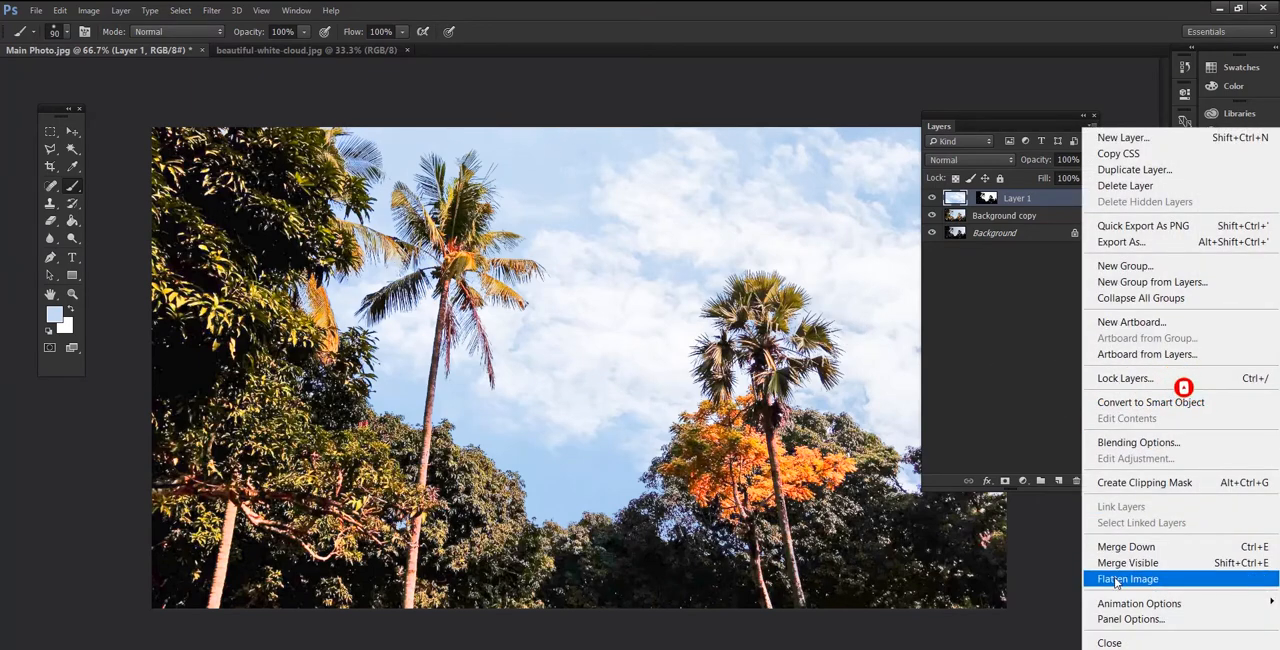
{"action": "left_click", "coordinate": [1116, 580]}
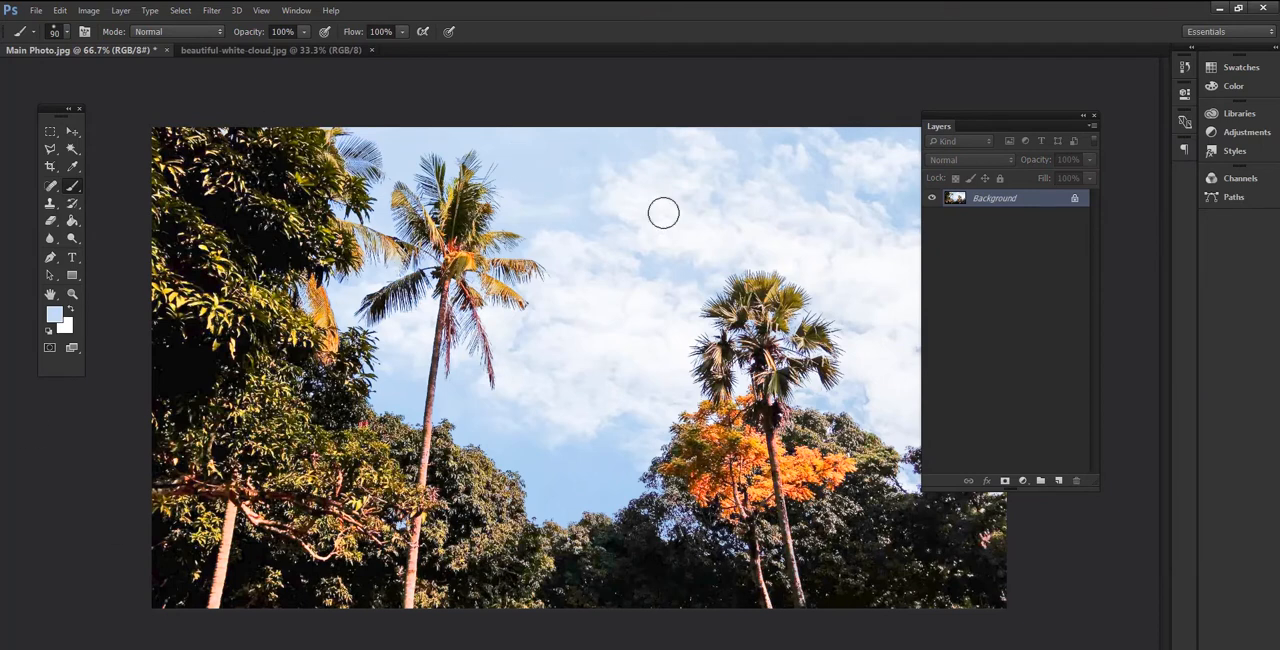
{"action": "left_click", "coordinate": [1216, 9]}
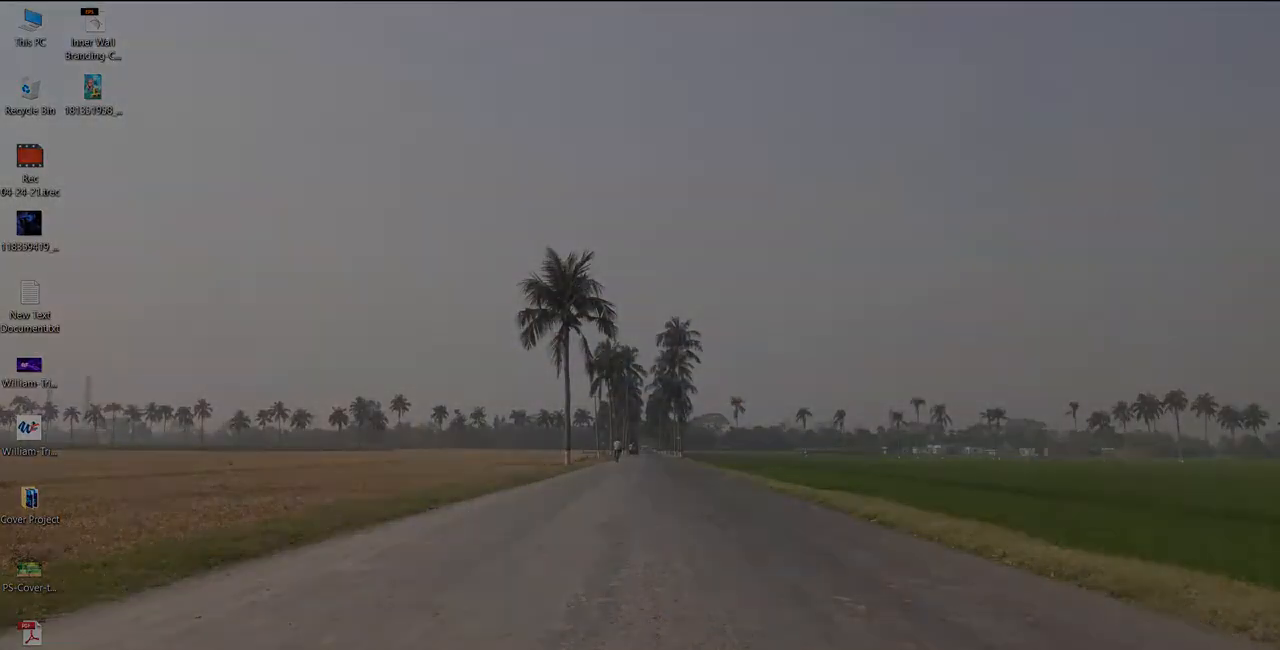